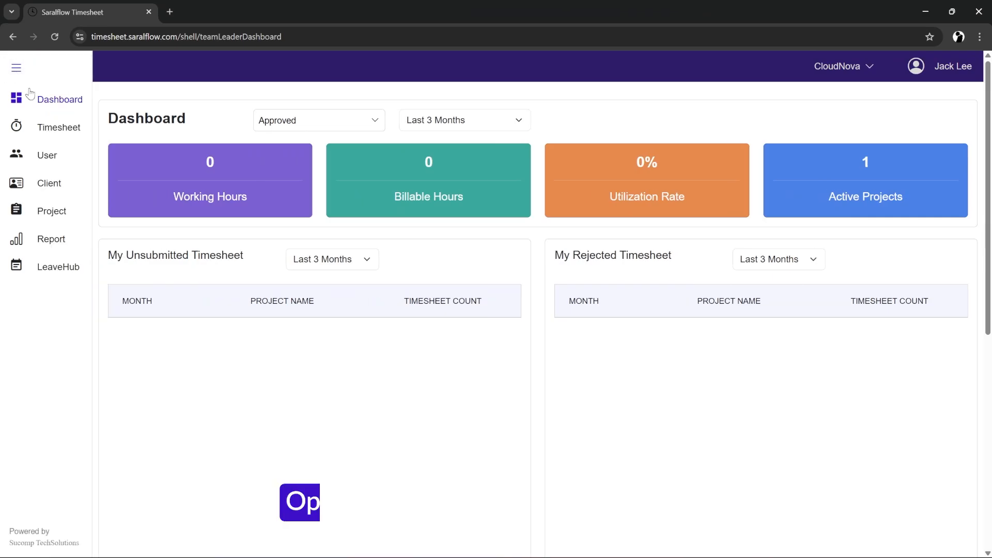
Go to timesheet entry and choose 2025-09-03 as the date, checking the previous month in the calendar first.
{"action": "left_click", "coordinate": [45, 131]}
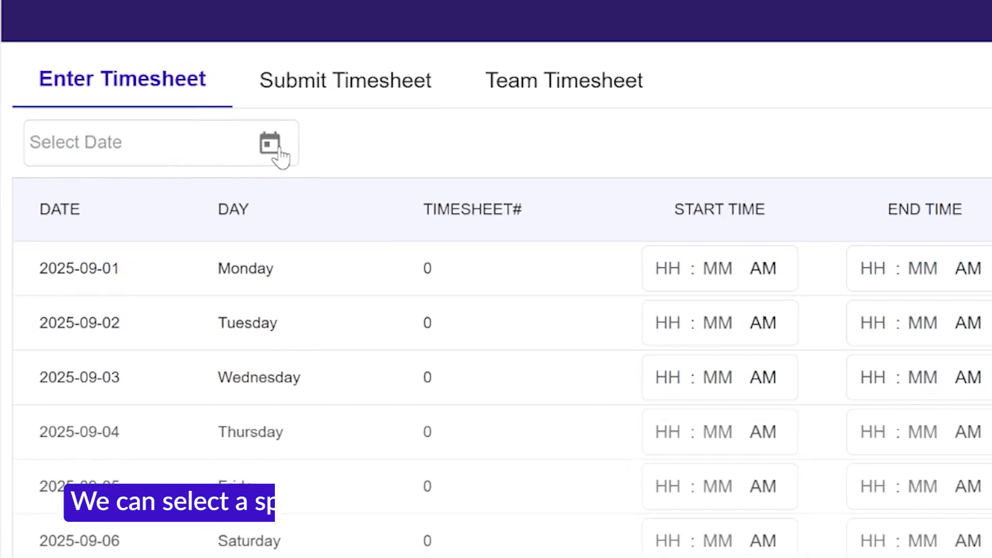
{"action": "left_click", "coordinate": [278, 149]}
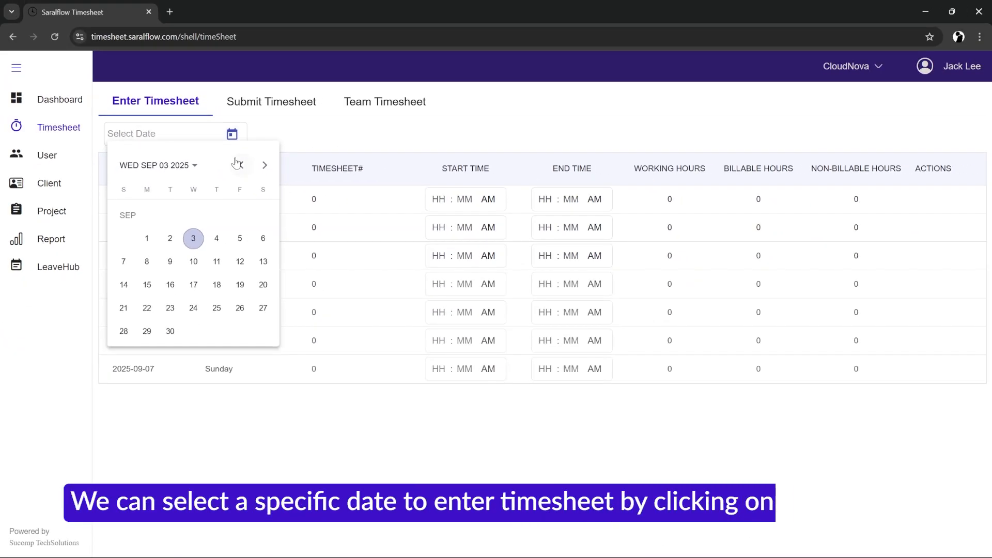
{"action": "left_click", "coordinate": [241, 167]}
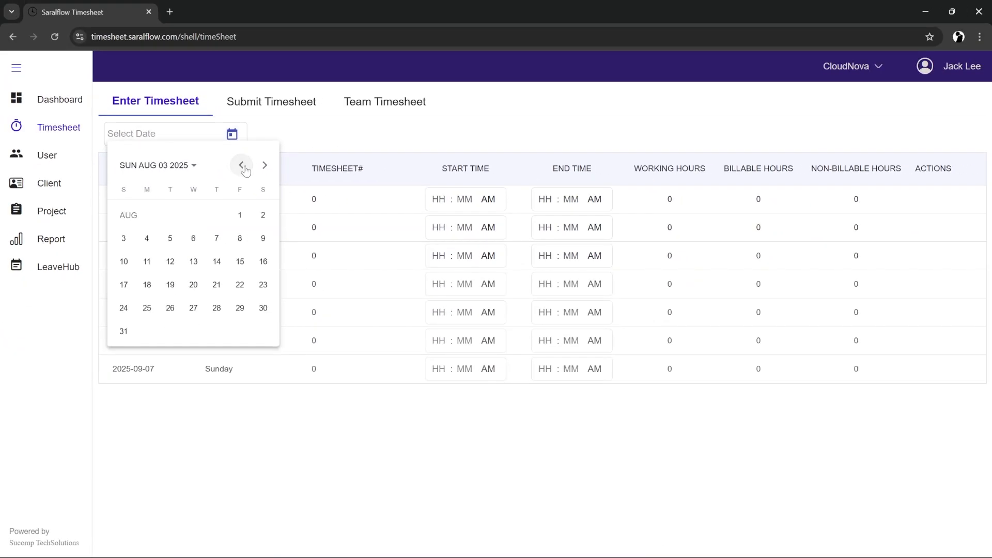
{"action": "left_click", "coordinate": [265, 166]}
{"action": "left_click", "coordinate": [193, 239]}
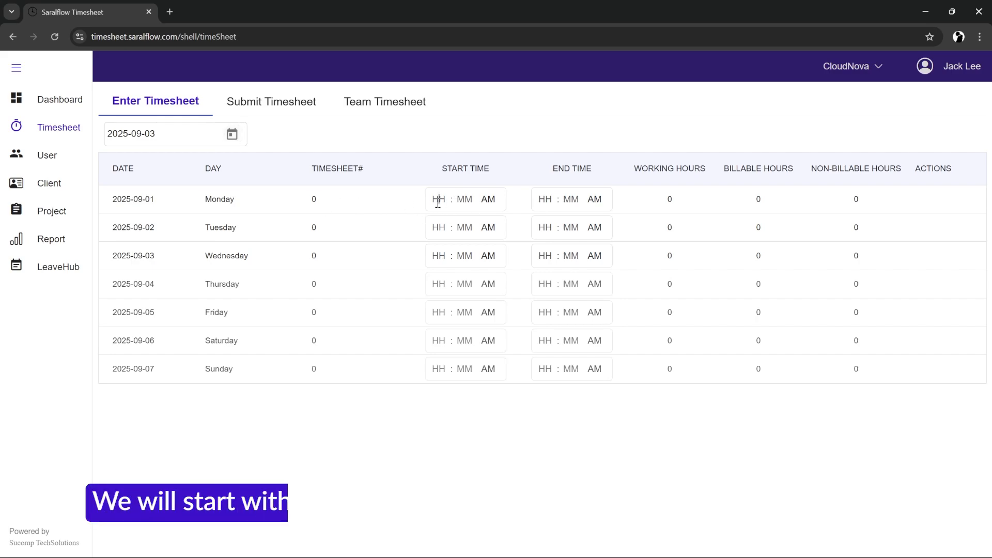
Set Monday 2025-09-01 working time from 08:00 AM to 04:00 PM.
{"action": "type", "text": "08"}
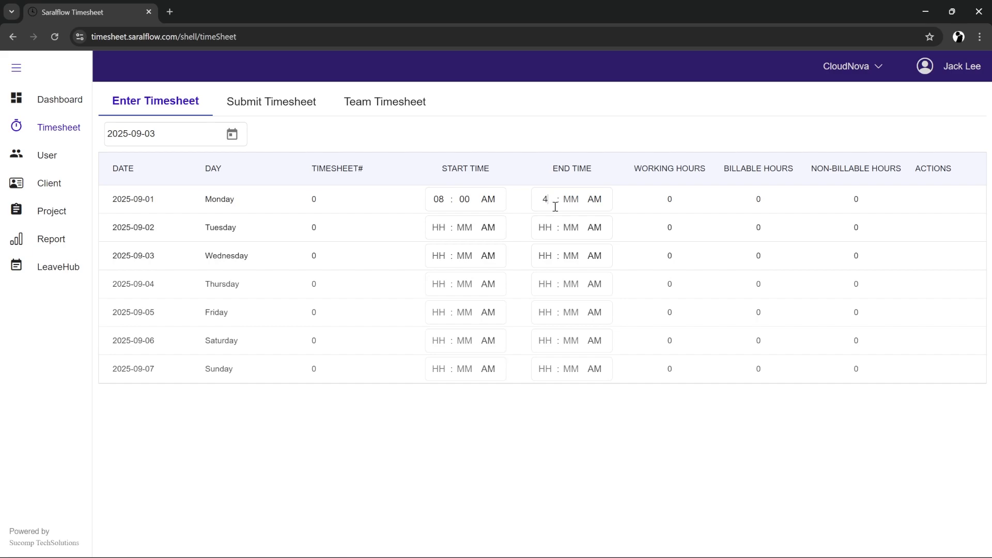
{"action": "type", "text": "00 AM"}
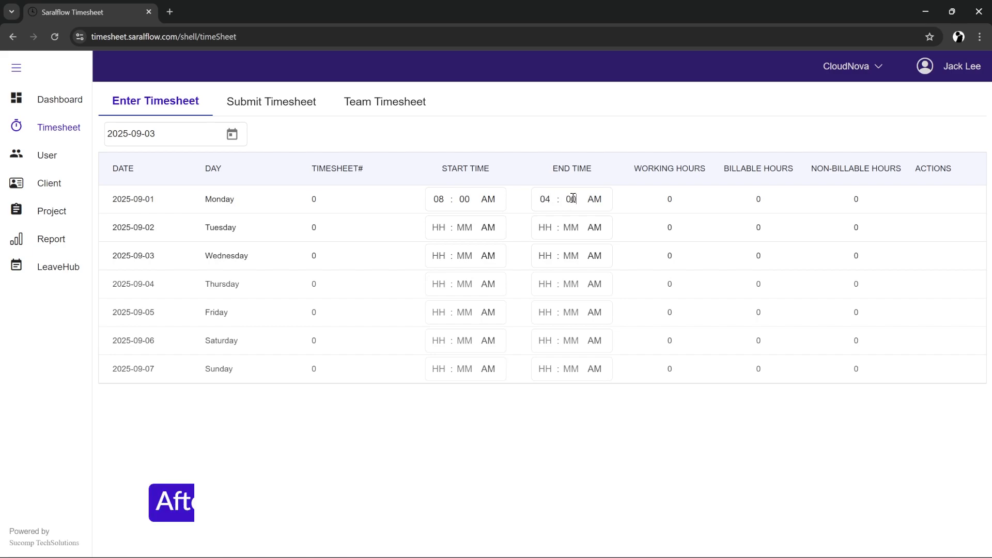
{"action": "left_click", "coordinate": [595, 200]}
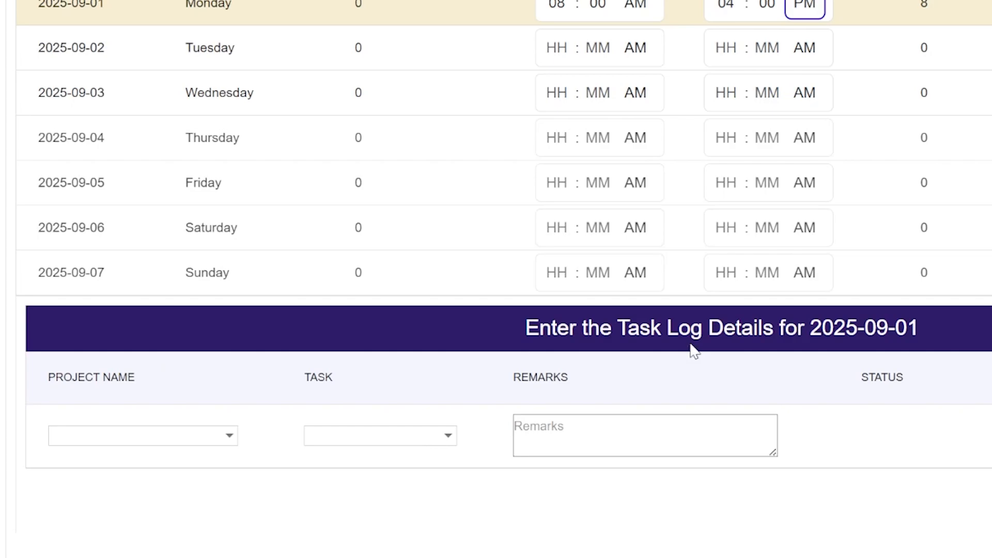
Assign the 2025-09-01 task log to project PrimeEdge Cloud Migration with task Performance Testing & Optimization.
{"action": "left_click", "coordinate": [145, 439]}
{"action": "left_click", "coordinate": [144, 471]}
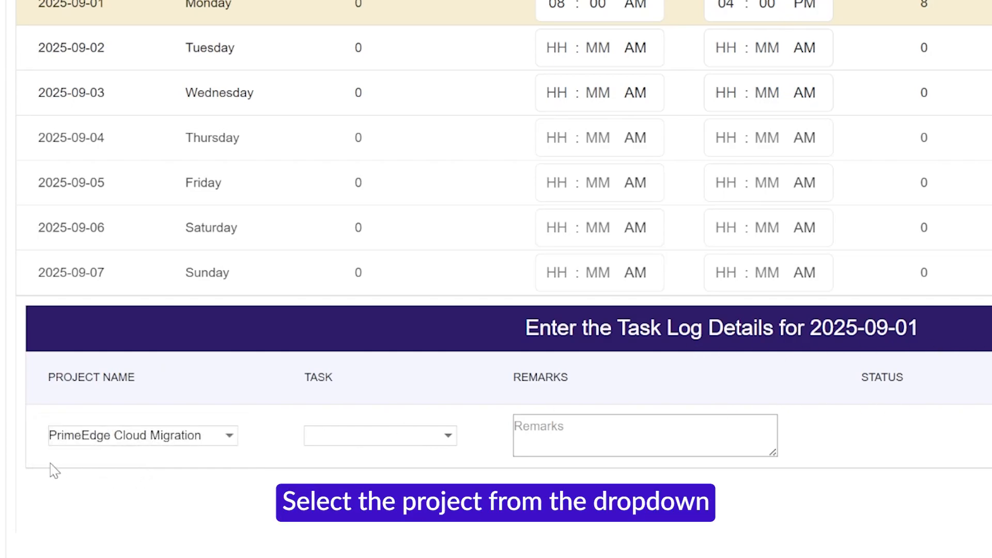
{"action": "left_click", "coordinate": [402, 445]}
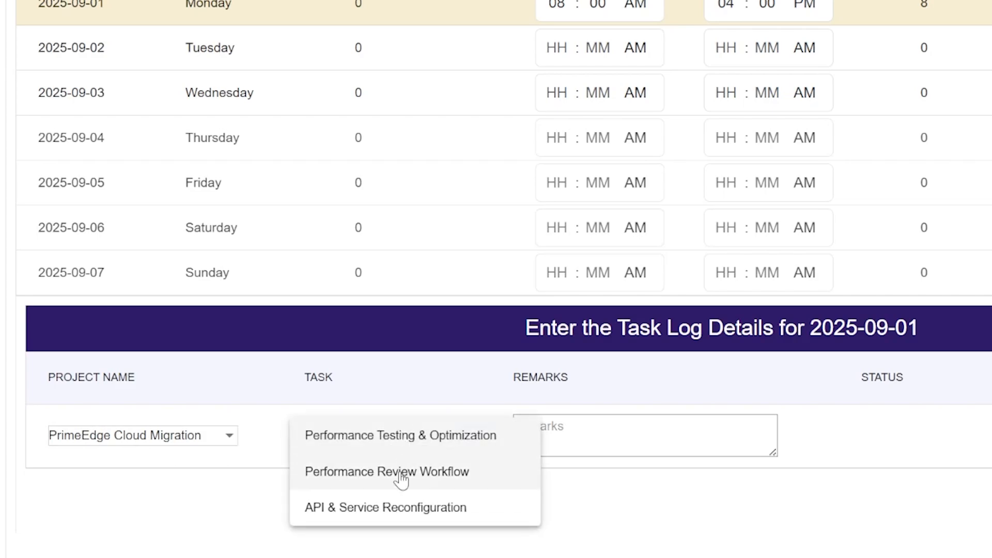
{"action": "left_click", "coordinate": [383, 439]}
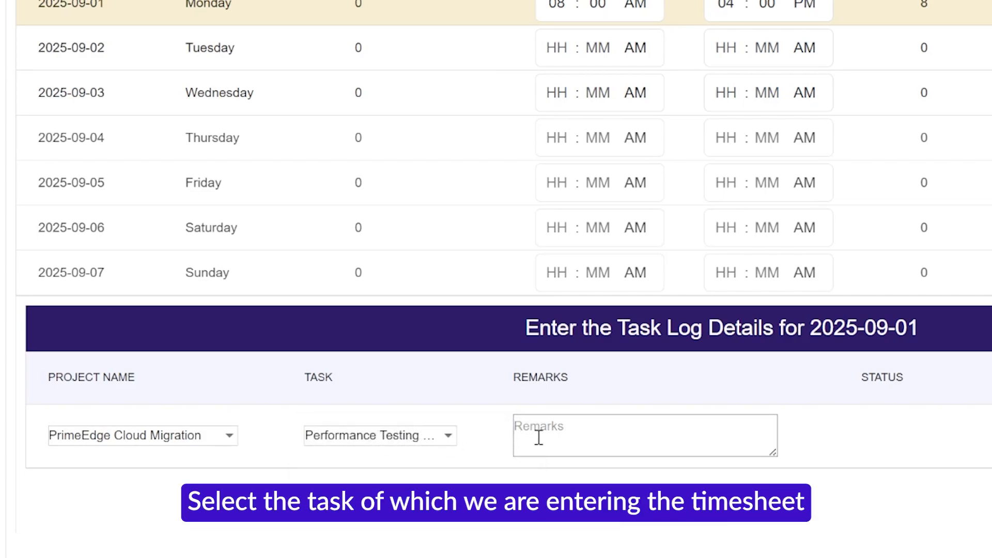
Enter the remark "Testing completed" with 4 billable hours and 1 non-billable hour for the performance testing task.
{"action": "left_click", "coordinate": [675, 437]}
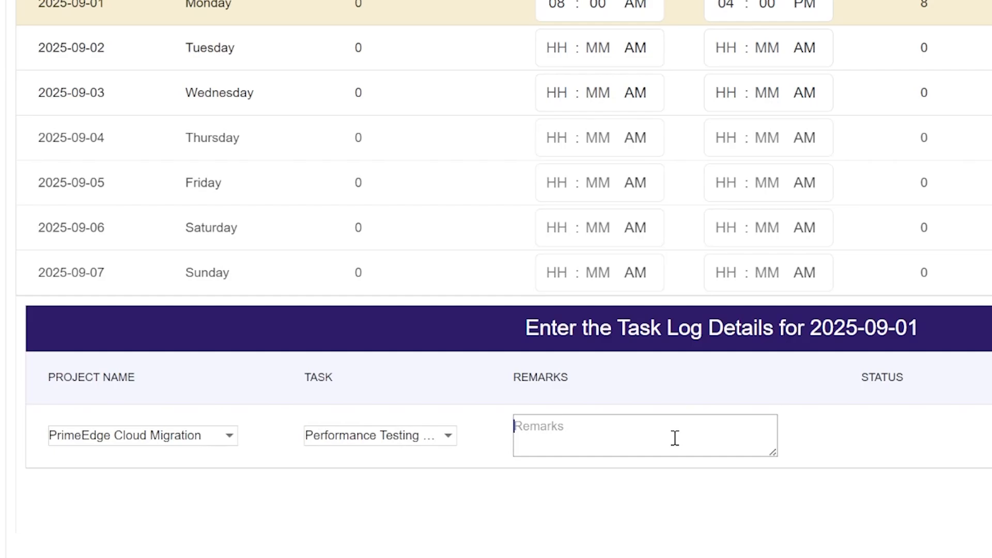
{"action": "type", "text": "Testin"}
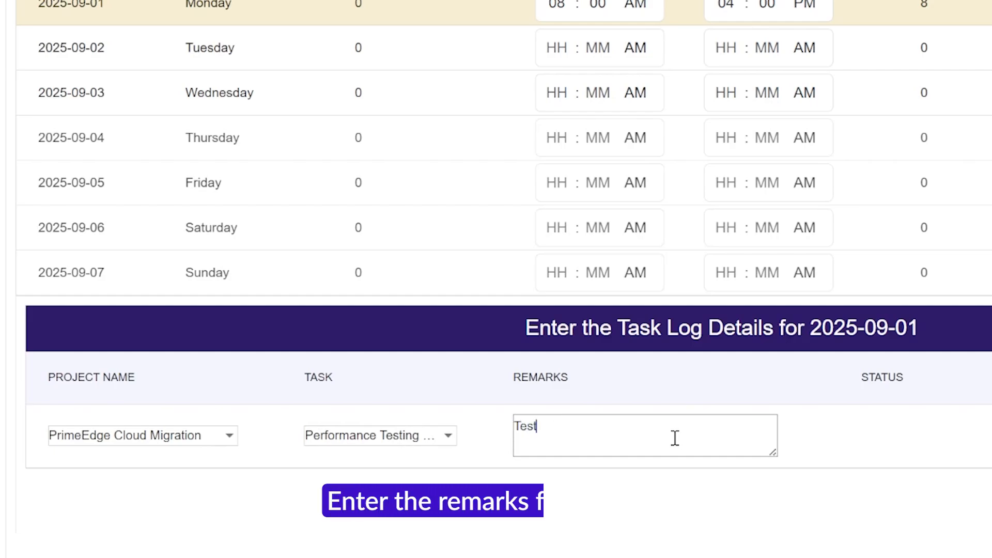
{"action": "type", "text": "g completed"}
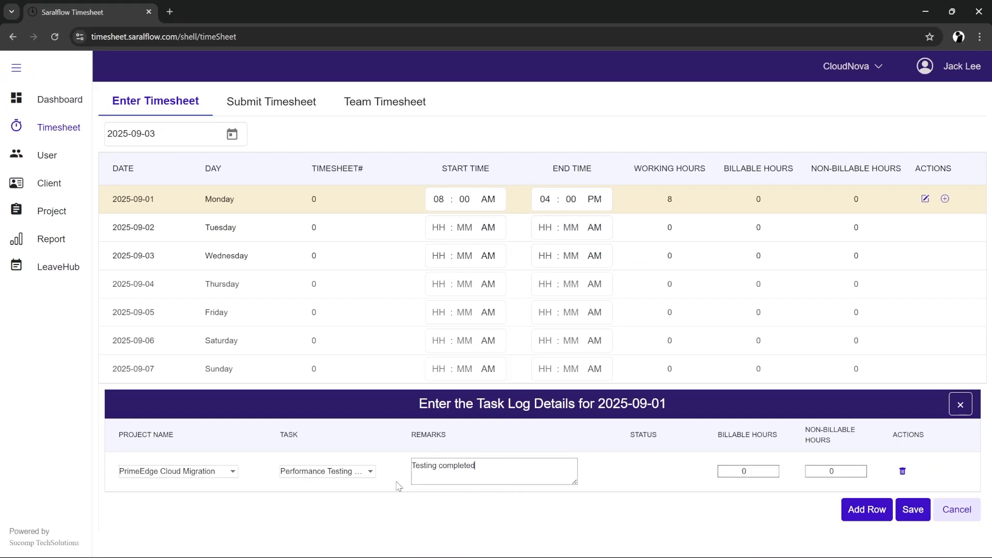
{"action": "double_click", "coordinate": [774, 469]}
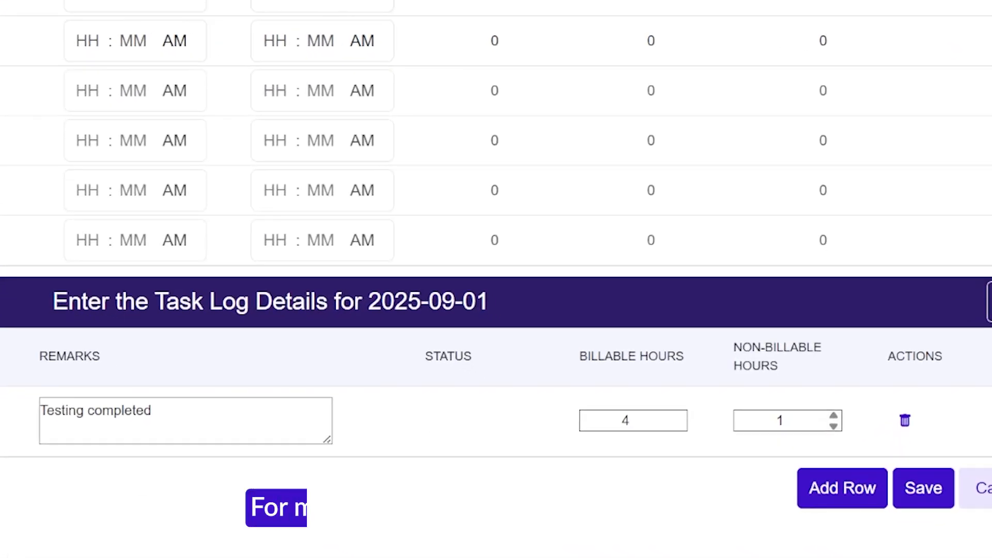
Add a second PrimeEdge Cloud Migration row for Performance Review Workflow with remark "Review Done" and 3 billable hours, and save the log.
{"action": "left_click", "coordinate": [838, 475]}
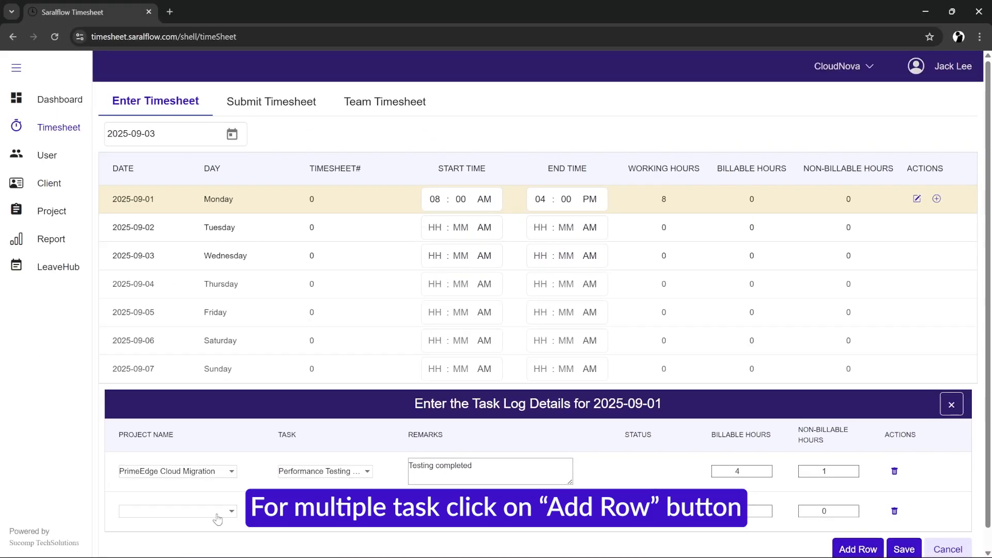
{"action": "left_click", "coordinate": [67, 509]}
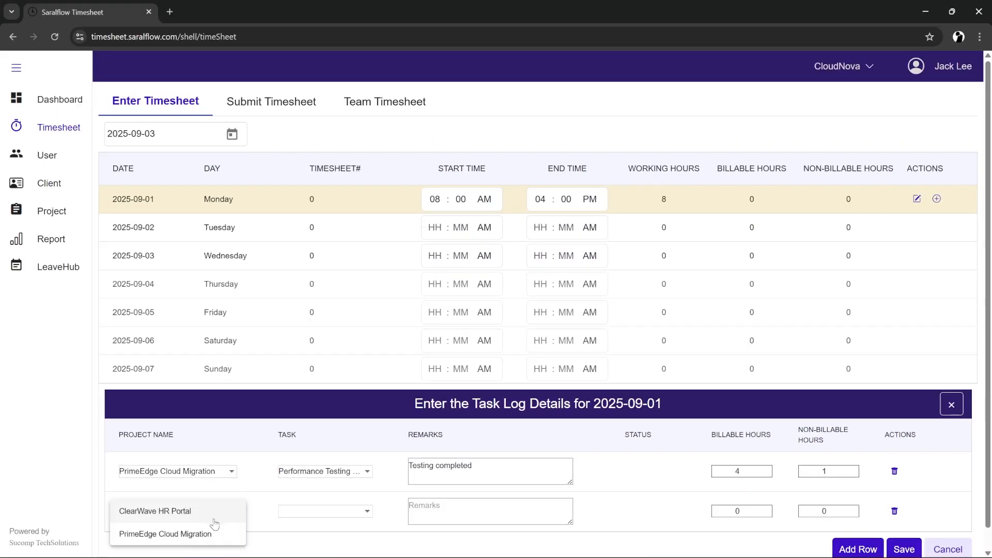
{"action": "left_click", "coordinate": [61, 531]}
{"action": "left_click", "coordinate": [343, 516]}
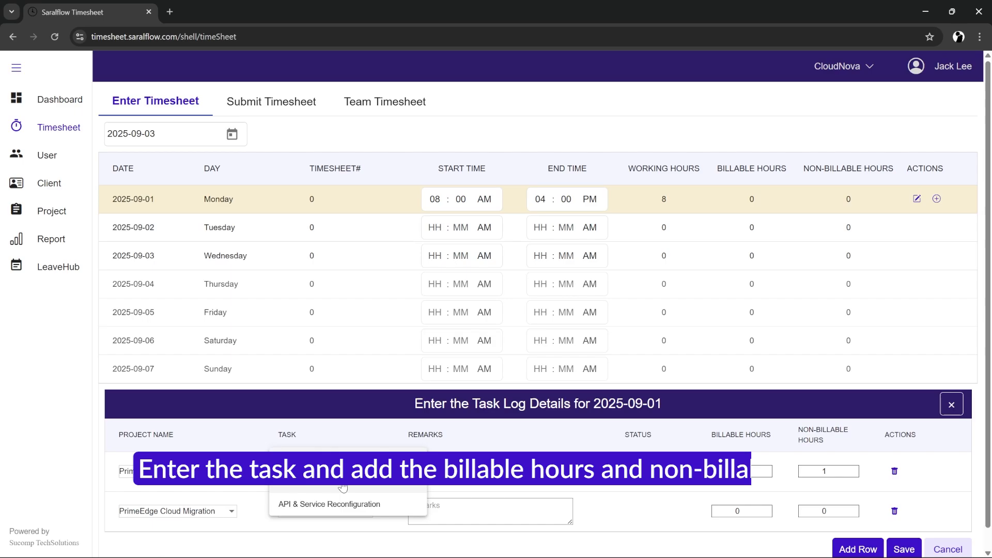
{"action": "left_click", "coordinate": [343, 488]}
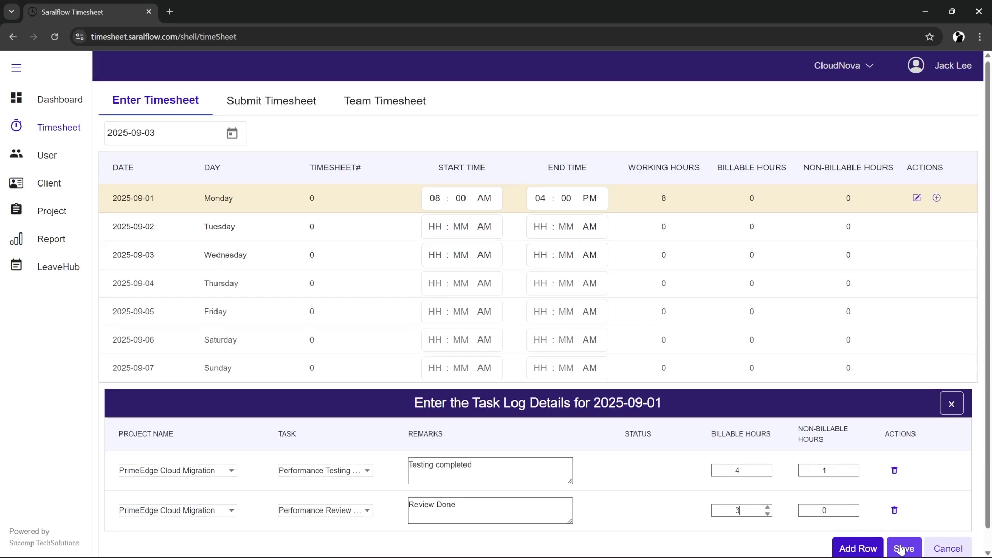
{"action": "scroll", "coordinate": [902, 548], "scroll_direction": "down", "scroll_amount": 1}
{"action": "left_click", "coordinate": [902, 529]}
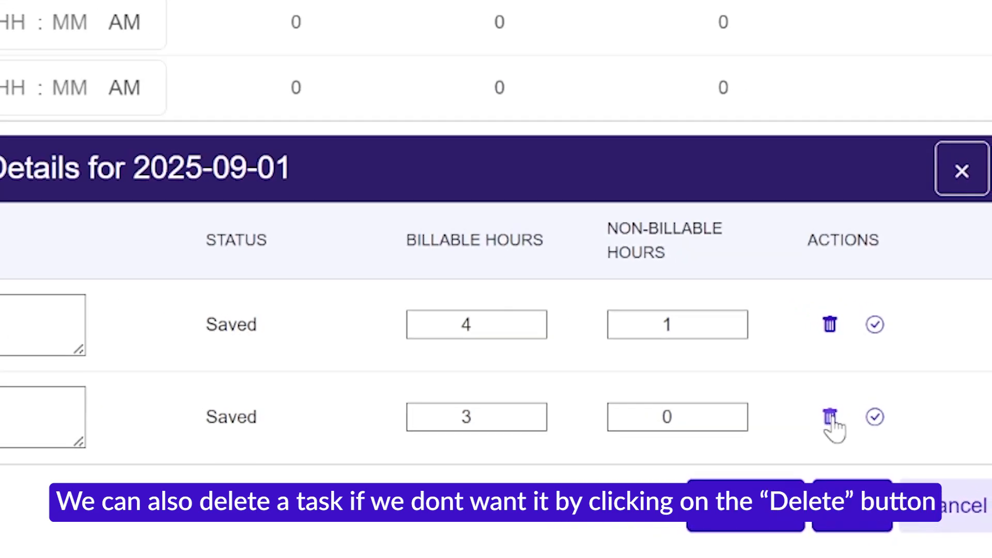
Delete the Performance Review Workflow task from the 2025-09-01 log.
{"action": "left_click", "coordinate": [771, 350]}
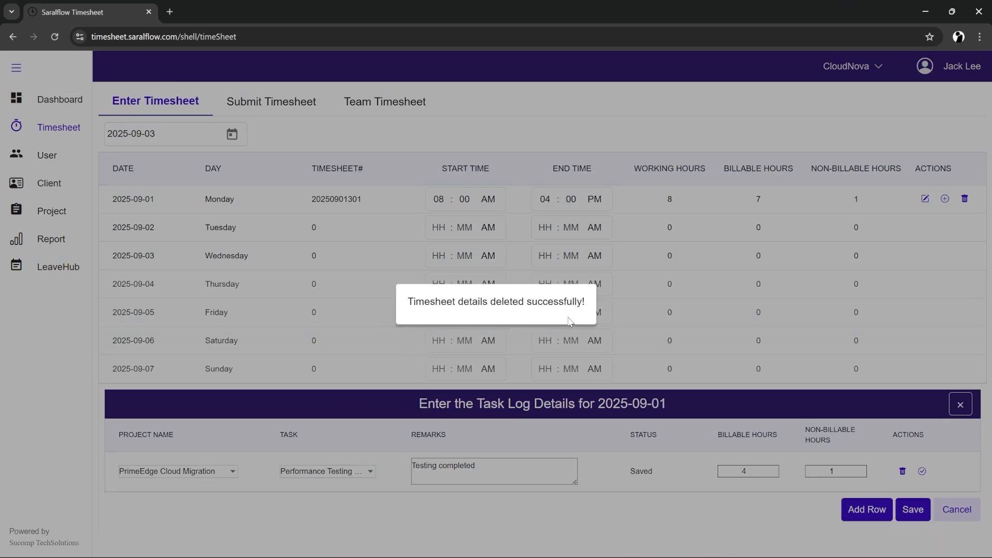
{"action": "left_click", "coordinate": [617, 315]}
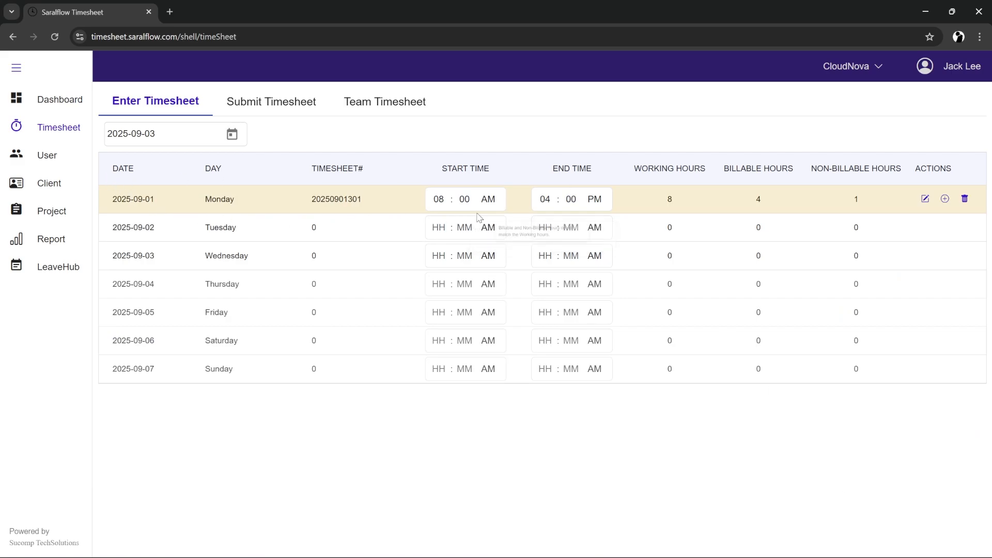
Add and save a PrimeEdge Cloud Migration row on 2025-09-01 for API & Service Reconfiguration, remark "Reconfiguration Completed", 3 billable hours.
{"action": "mouse_move", "coordinate": [670, 210]}
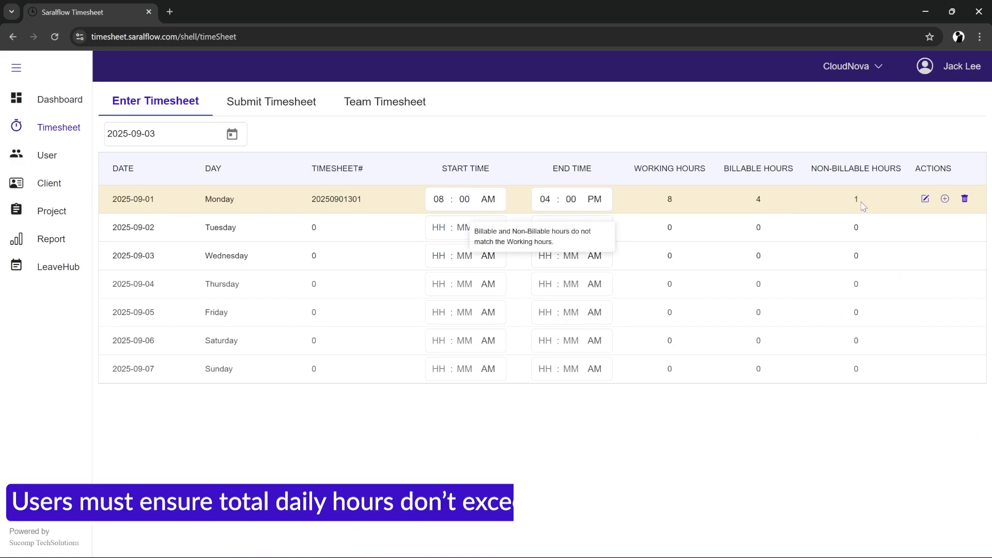
{"action": "left_click", "coordinate": [925, 199]}
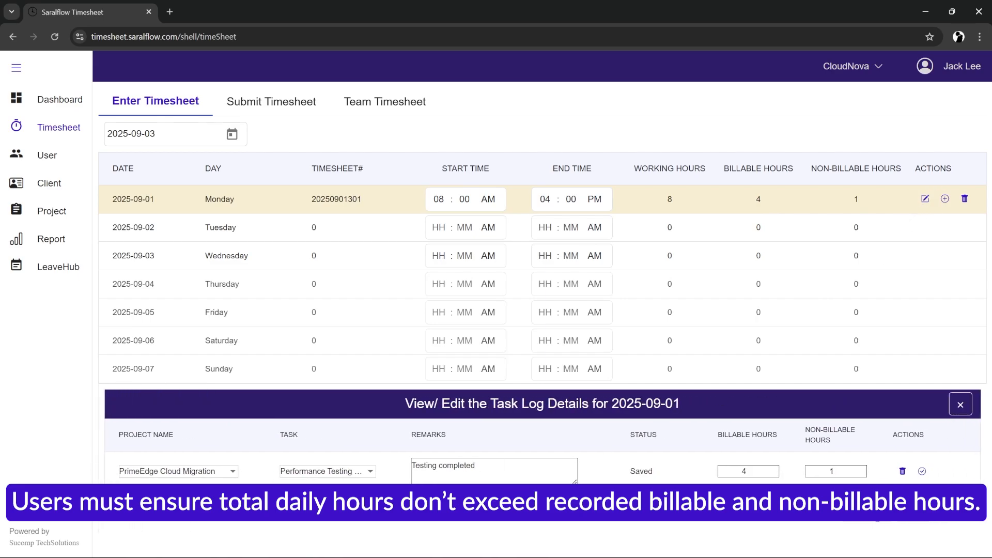
{"action": "left_click", "coordinate": [878, 511]}
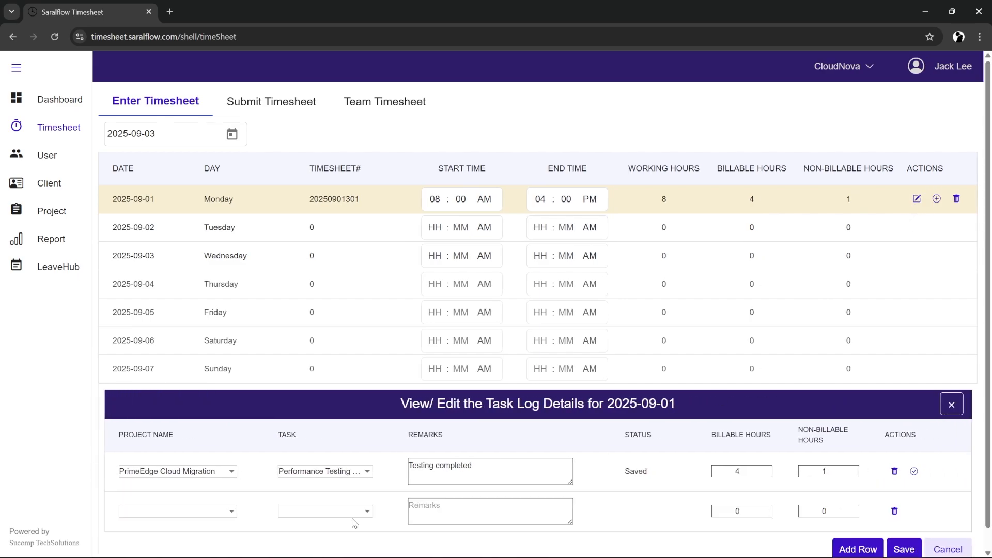
{"action": "left_click", "coordinate": [156, 512]}
{"action": "left_click", "coordinate": [162, 533]}
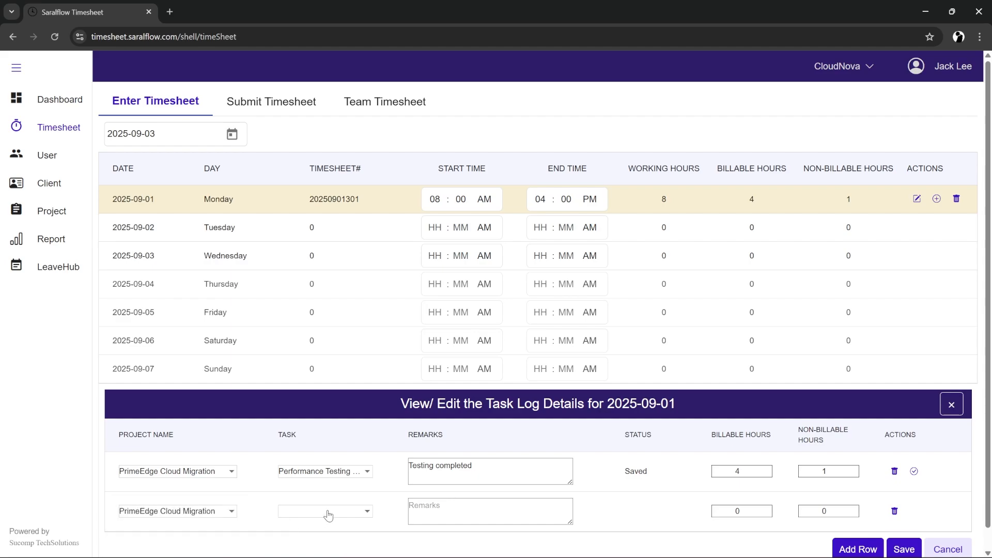
{"action": "left_click", "coordinate": [329, 511]}
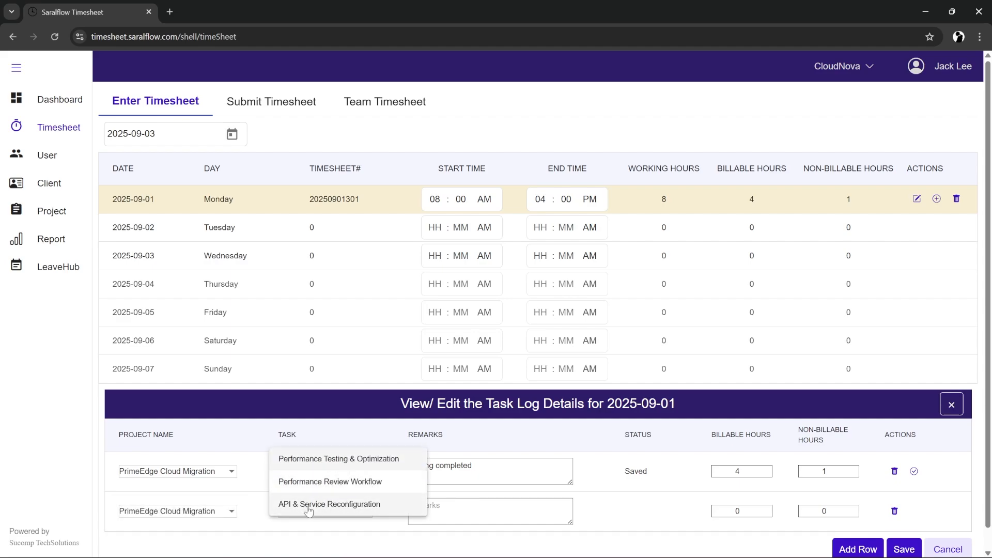
{"action": "left_click", "coordinate": [330, 504]}
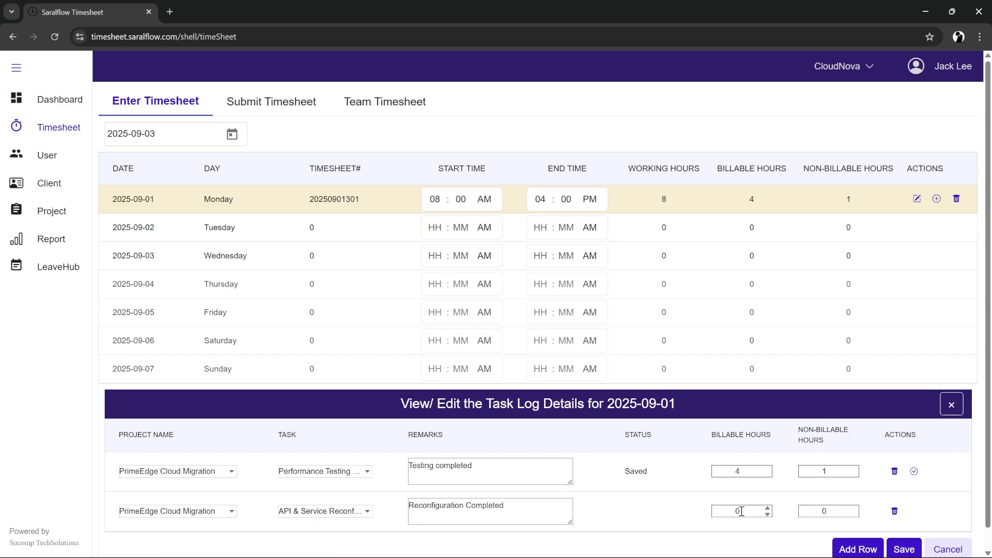
{"action": "double_click", "coordinate": [768, 509]}
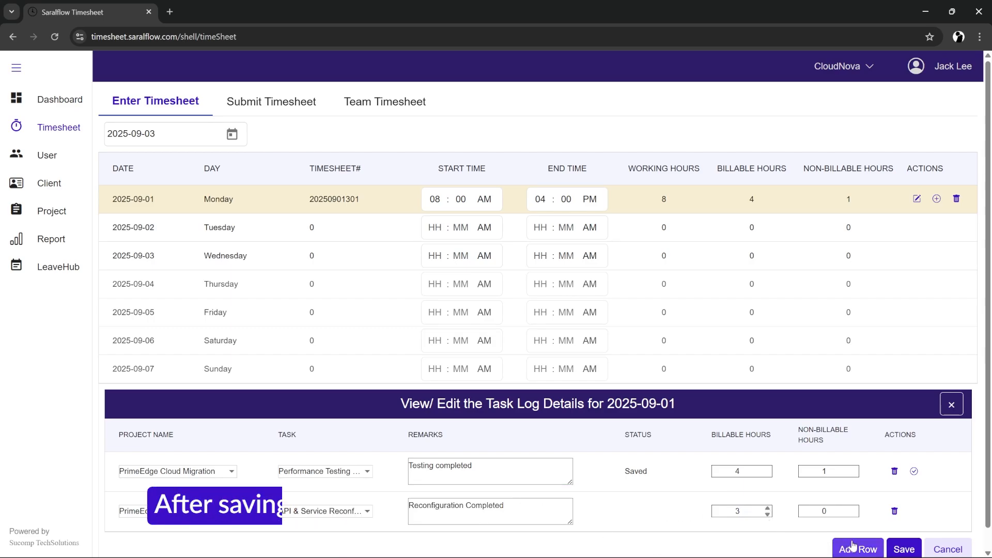
{"action": "left_click", "coordinate": [913, 552]}
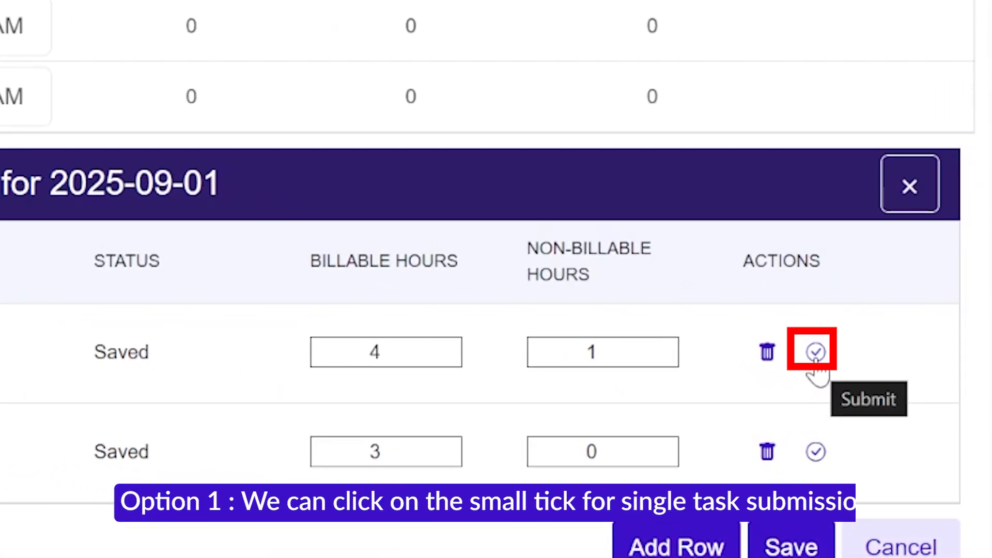
Submit the performance testing task individually from the 2025-09-01 log and close the task log details.
{"action": "left_click", "coordinate": [816, 353]}
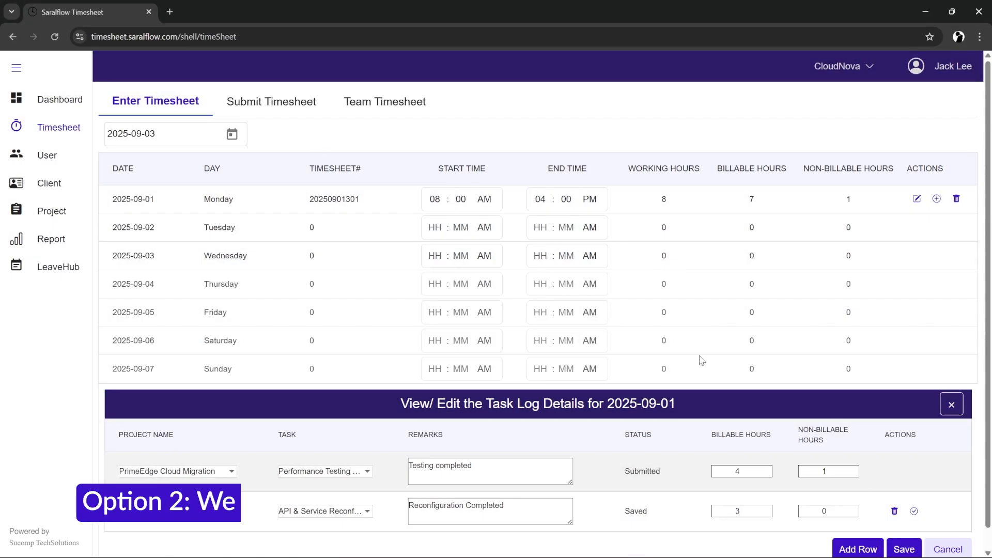
{"action": "left_click", "coordinate": [952, 405]}
Submit the saved API & Service Reconfiguration entry from the timesheet submission list and change the list's status filter.
{"action": "left_click", "coordinate": [264, 105]}
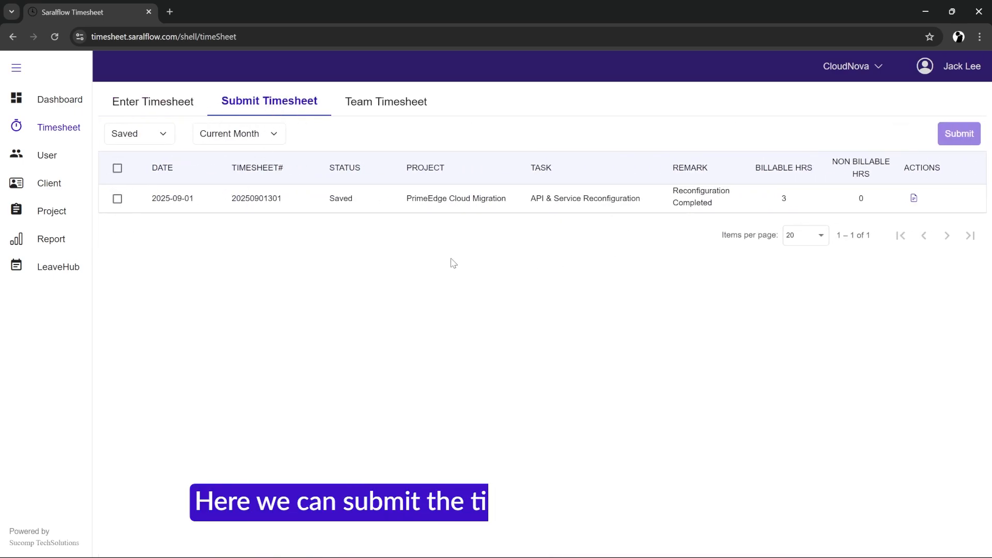
{"action": "left_click", "coordinate": [117, 199]}
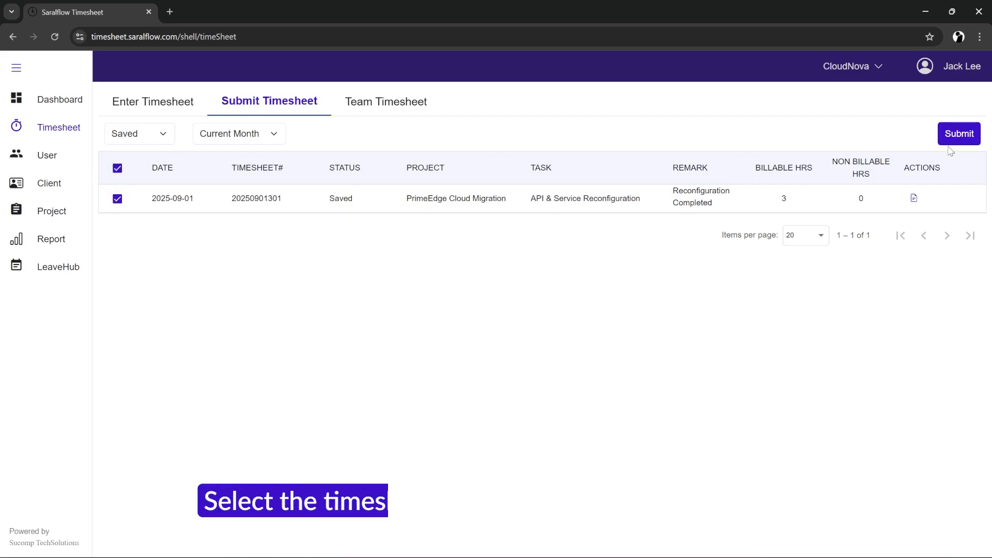
{"action": "left_click", "coordinate": [964, 137]}
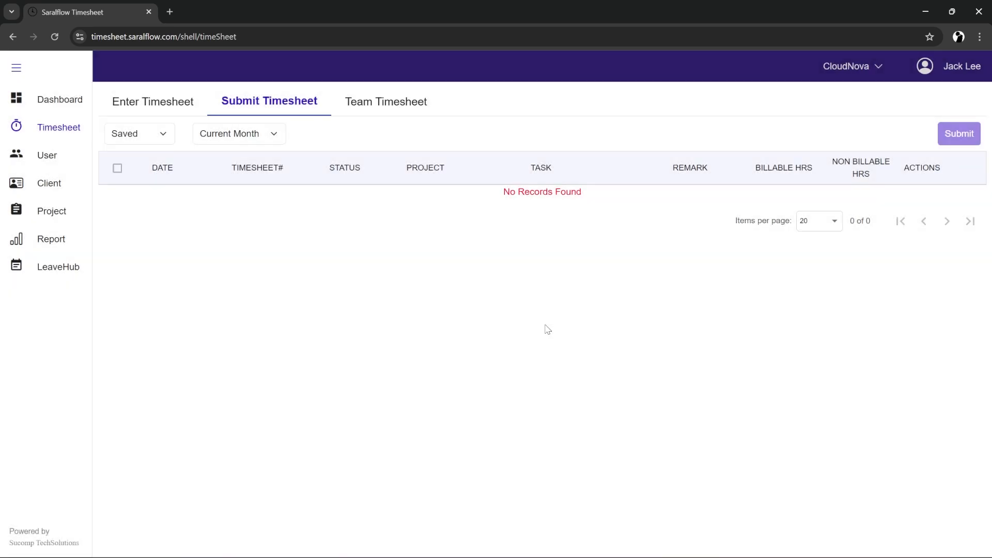
{"action": "left_click", "coordinate": [162, 135]}
{"action": "left_click", "coordinate": [163, 151]}
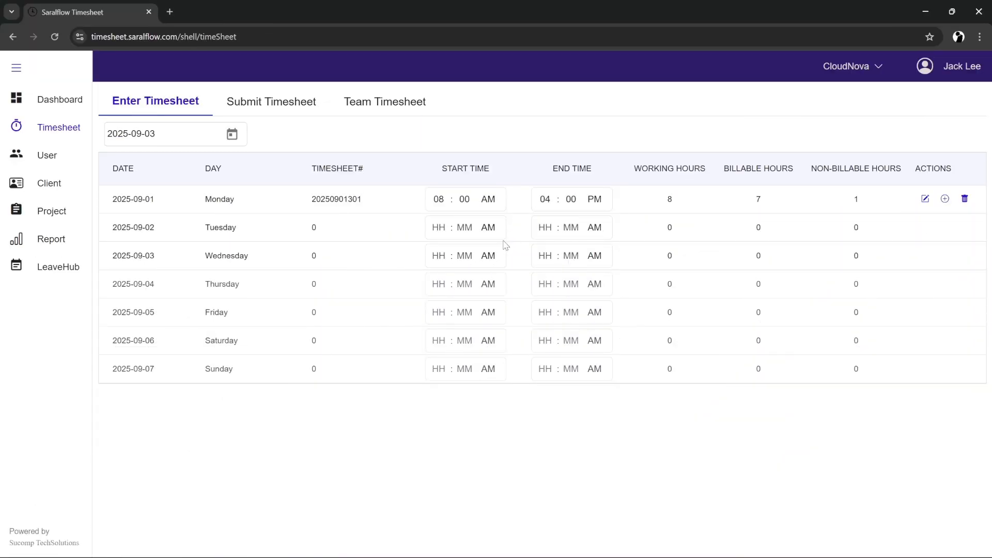
Enter the working time for Tuesday 2025-09-02 from 08:00 AM to 12:00 PM.
{"action": "left_click", "coordinate": [439, 229]}
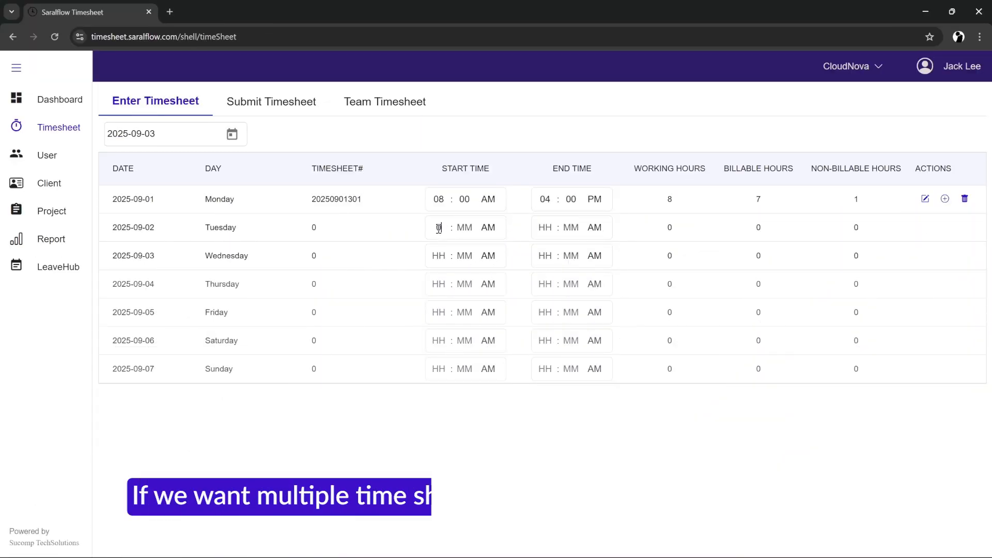
{"action": "type", "text": "08 :"}
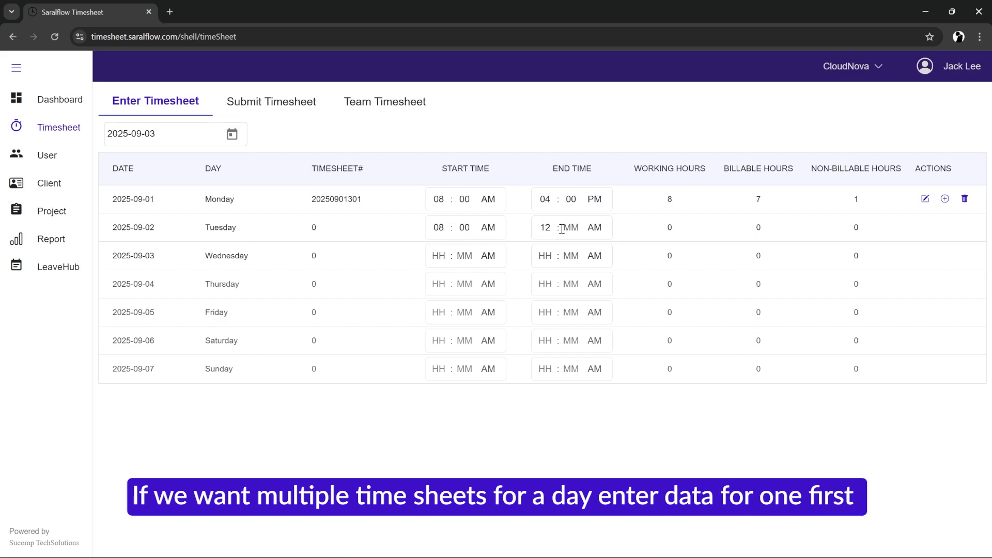
{"action": "type", "text": "00"}
{"action": "left_click", "coordinate": [594, 227]}
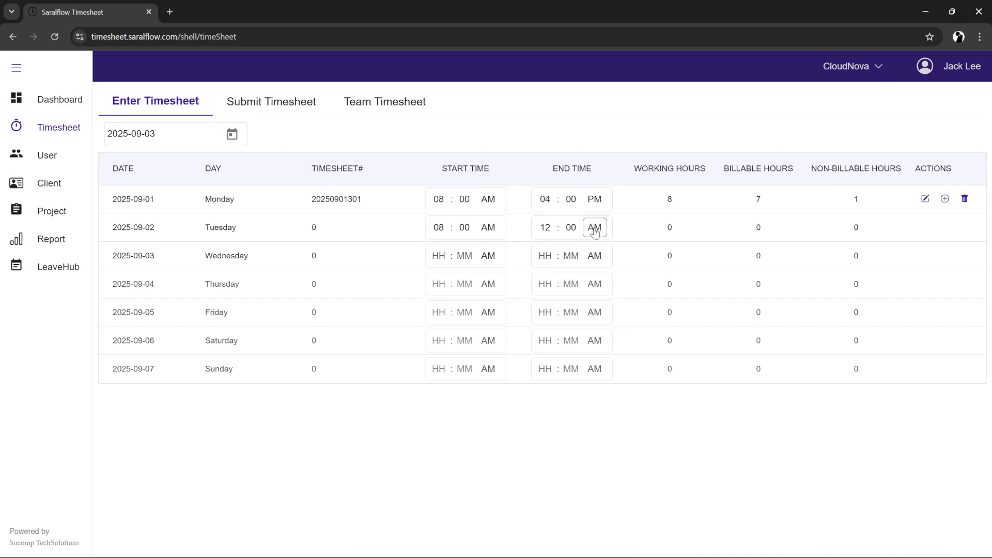
{"action": "key", "text": "p"}
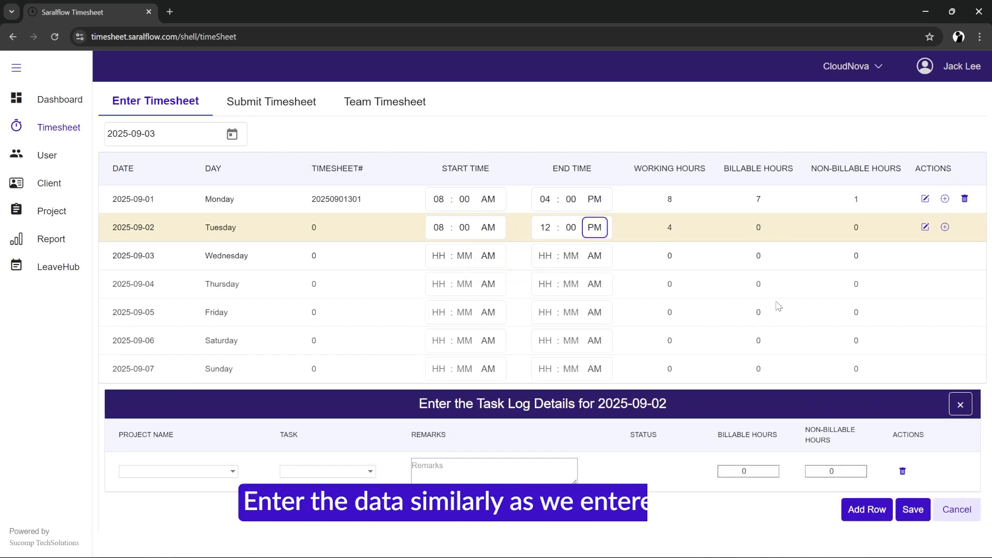
Log and save PrimeEdge Cloud Migration, Performance Testing & Optimization for 2025-09-02 with remark "testing in progress" and 4 billable hours.
{"action": "left_click", "coordinate": [180, 474]}
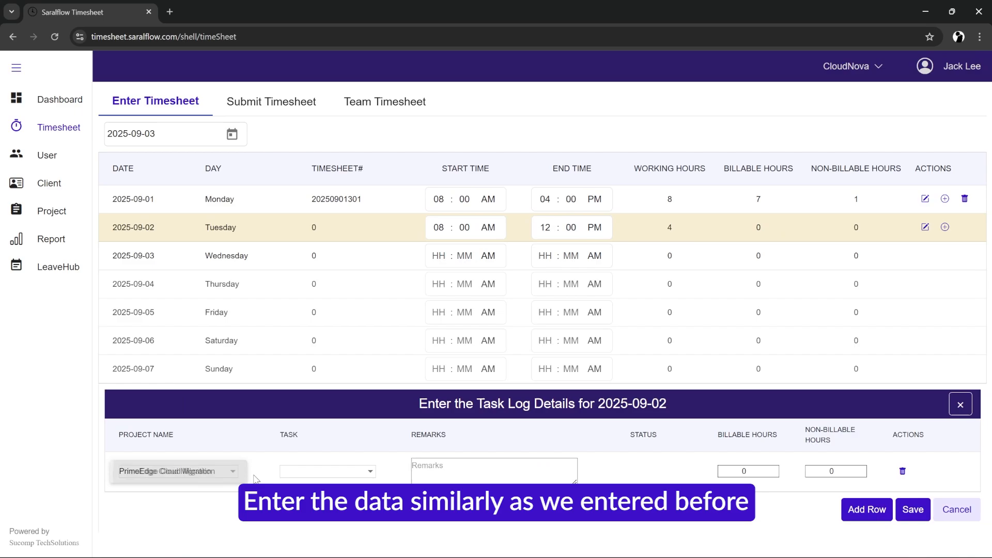
{"action": "left_click", "coordinate": [295, 473]}
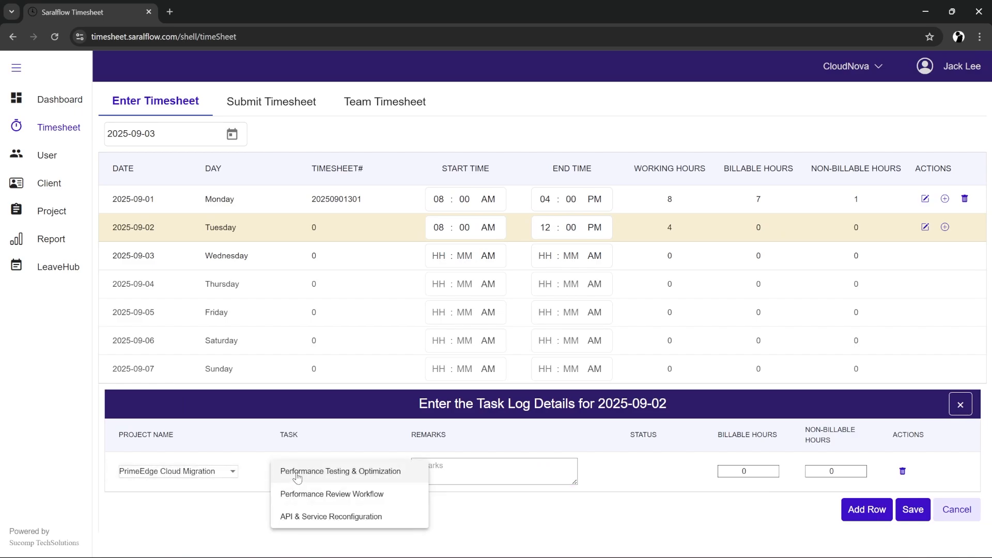
{"action": "left_click", "coordinate": [324, 472]}
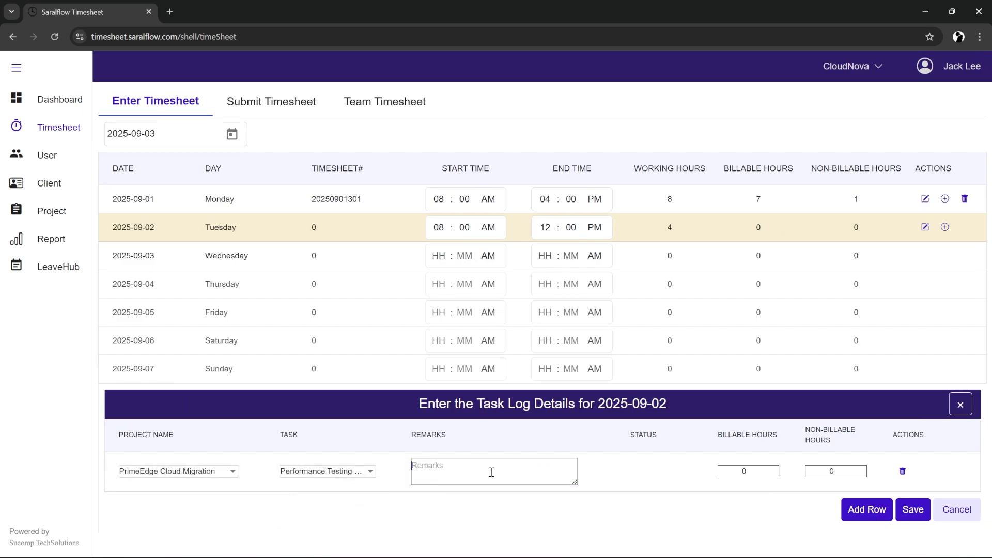
{"action": "type", "text": "testing in progress"}
{"action": "left_click", "coordinate": [903, 516]}
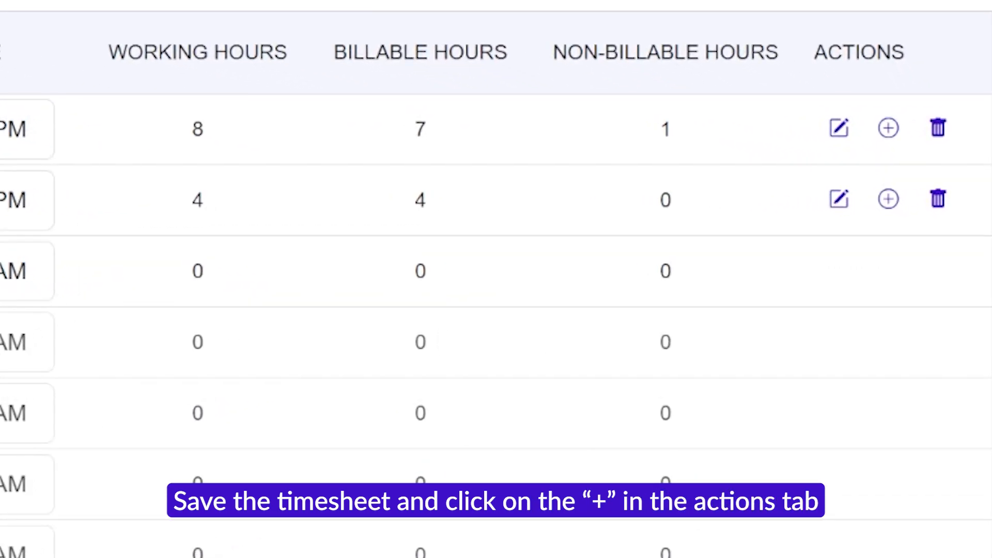
Add a second timesheet for 2025-09-02 with working time from 04:00 PM to 10:00 PM.
{"action": "left_click", "coordinate": [888, 199]}
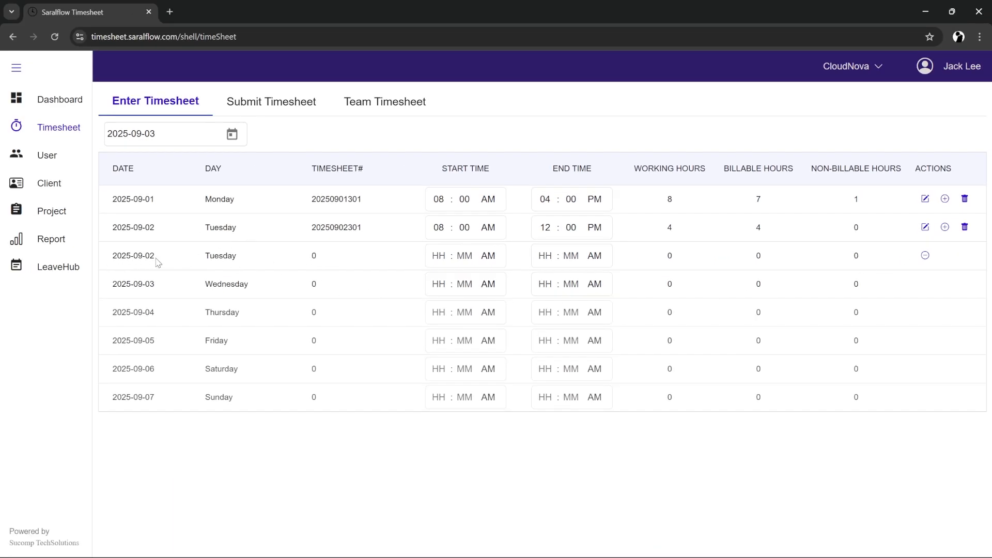
{"action": "left_click", "coordinate": [441, 256]}
{"action": "type", "text": "0"}
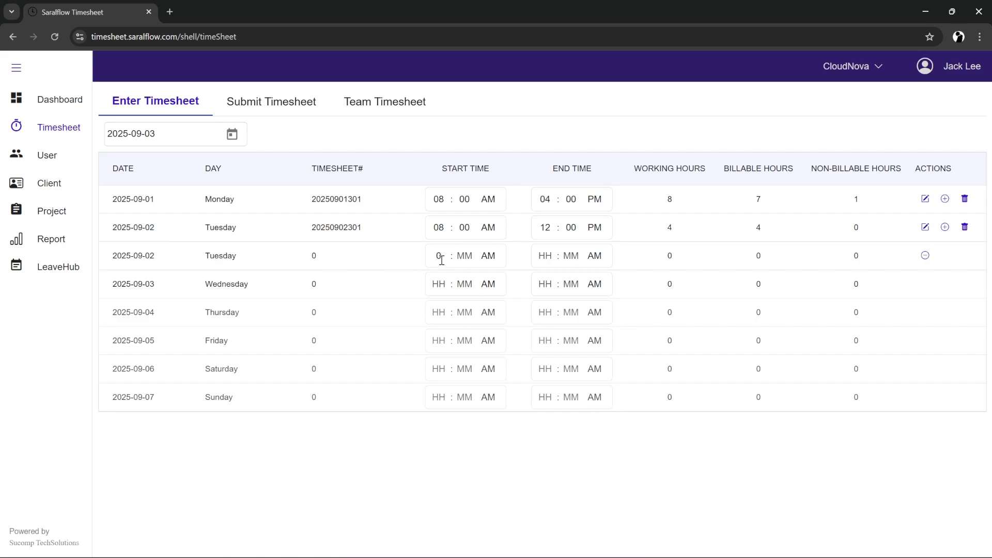
{"action": "type", "text": "400p"}
{"action": "left_click", "coordinate": [563, 252]}
{"action": "type", "text": "1000p"}
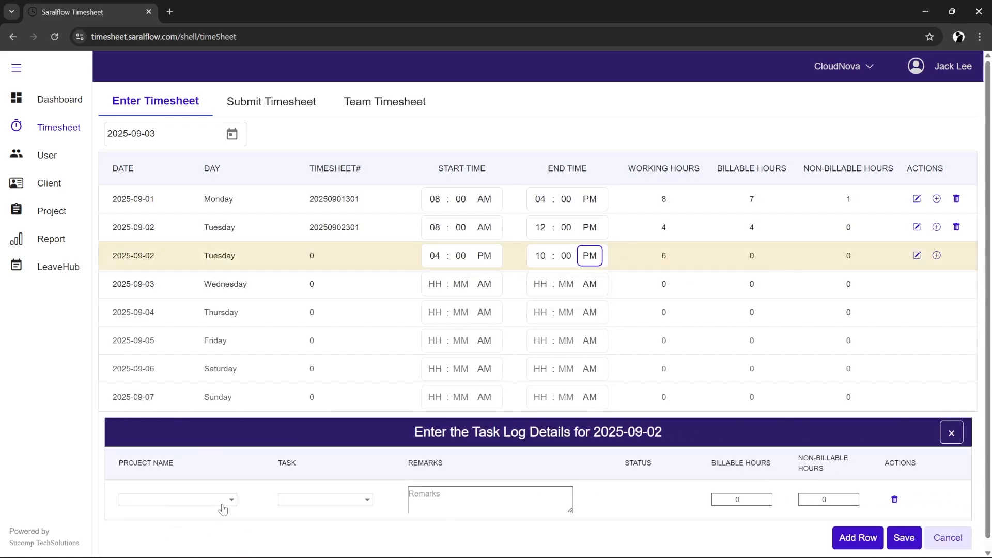
Fill the second 2025-09-02 timesheet's task row with PrimeEdge Cloud Migration, Performance Testing & Optimization and remark "Testing completed".
{"action": "left_click", "coordinate": [222, 505]}
{"action": "left_click", "coordinate": [223, 505]}
{"action": "left_click", "coordinate": [307, 504]}
{"action": "left_click", "coordinate": [310, 449]}
{"action": "left_click", "coordinate": [465, 495]}
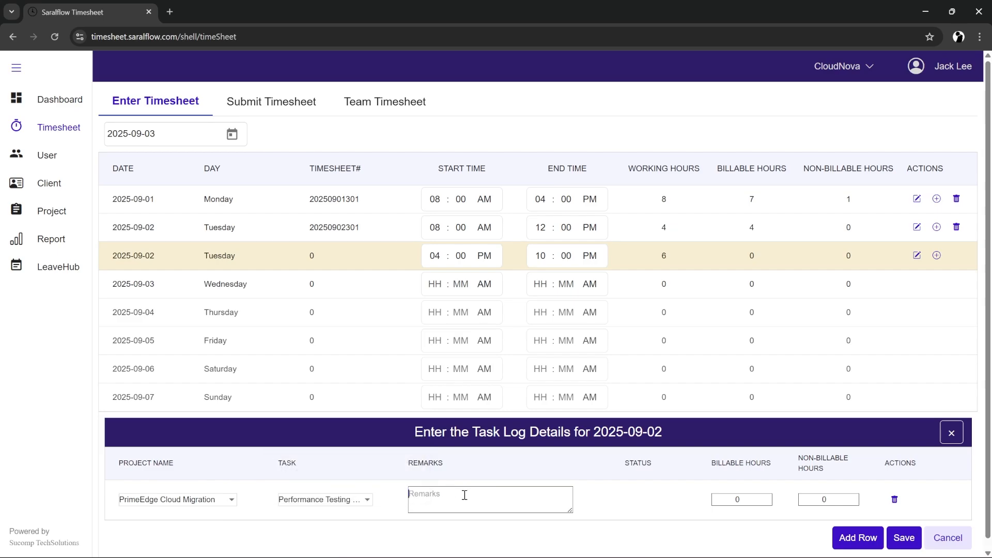
{"action": "type", "text": "T"}
Set 5 billable and 1 non-billable hours for the second 2025-09-02 timesheet's task, save it and close the task log details.
{"action": "left_click", "coordinate": [768, 498]}
{"action": "left_click", "coordinate": [768, 499]}
{"action": "left_click", "coordinate": [768, 498]}
{"action": "left_click", "coordinate": [769, 499]}
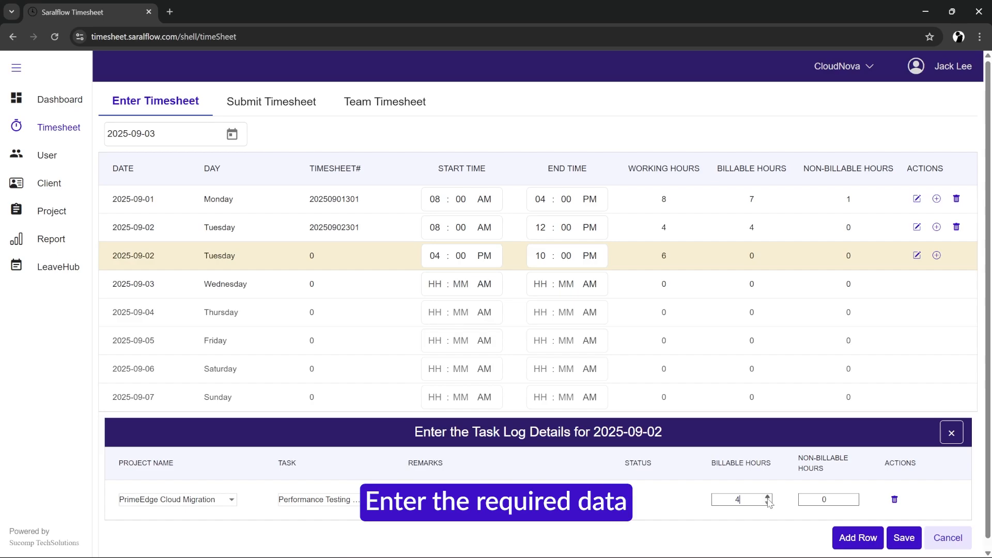
{"action": "left_click", "coordinate": [769, 498]}
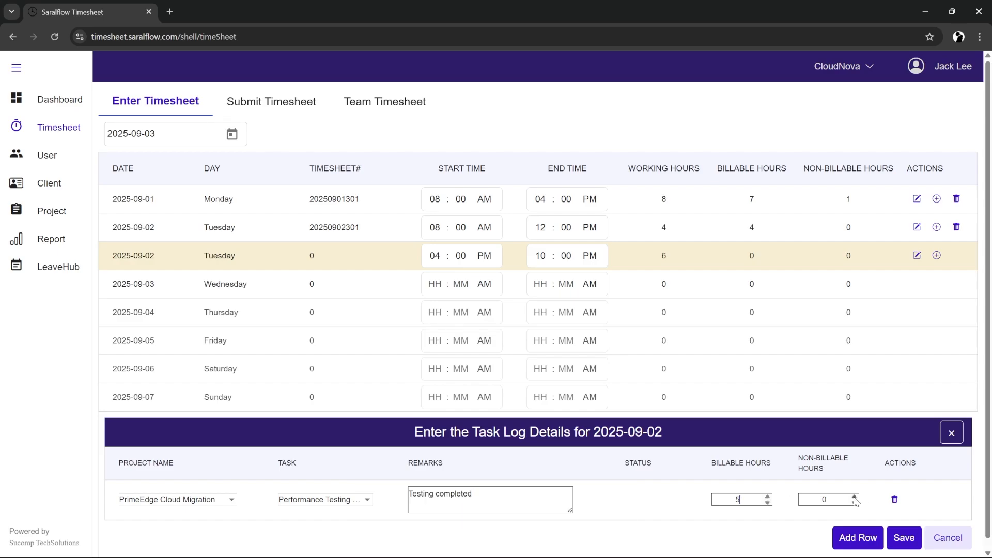
{"action": "left_click", "coordinate": [904, 538]}
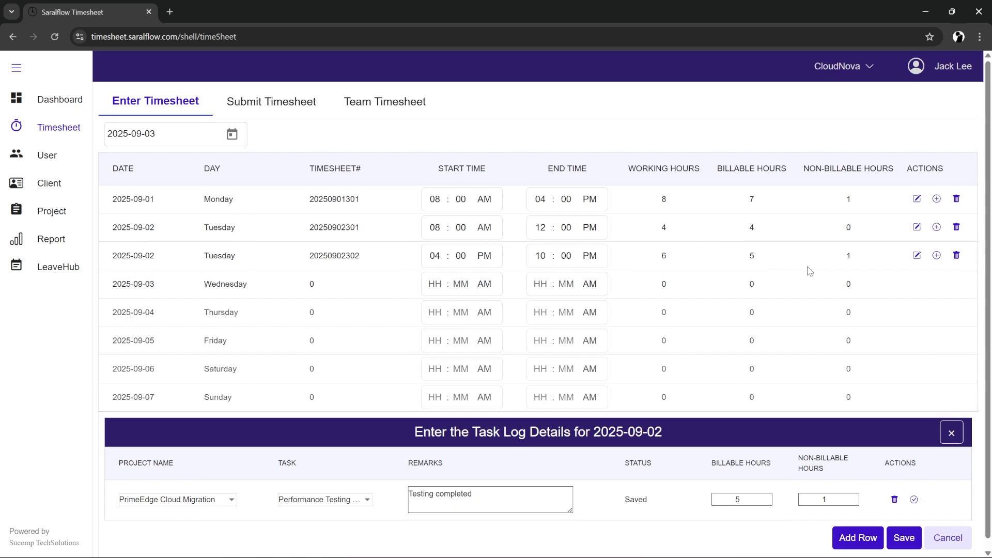
{"action": "left_click", "coordinate": [951, 434]}
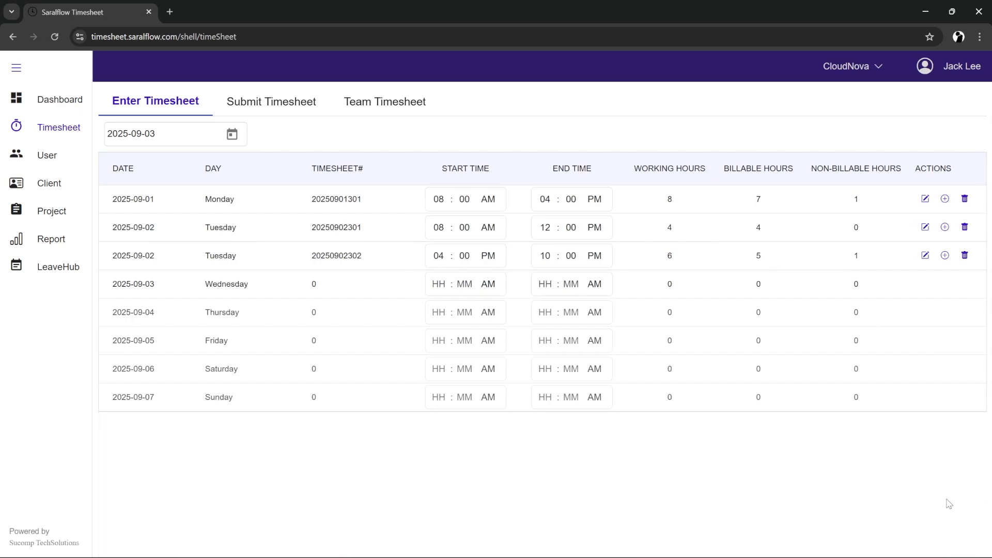
Delete the 04:00 PM to 10:00 PM timesheet of 2025-09-02.
{"action": "left_click", "coordinate": [965, 256]}
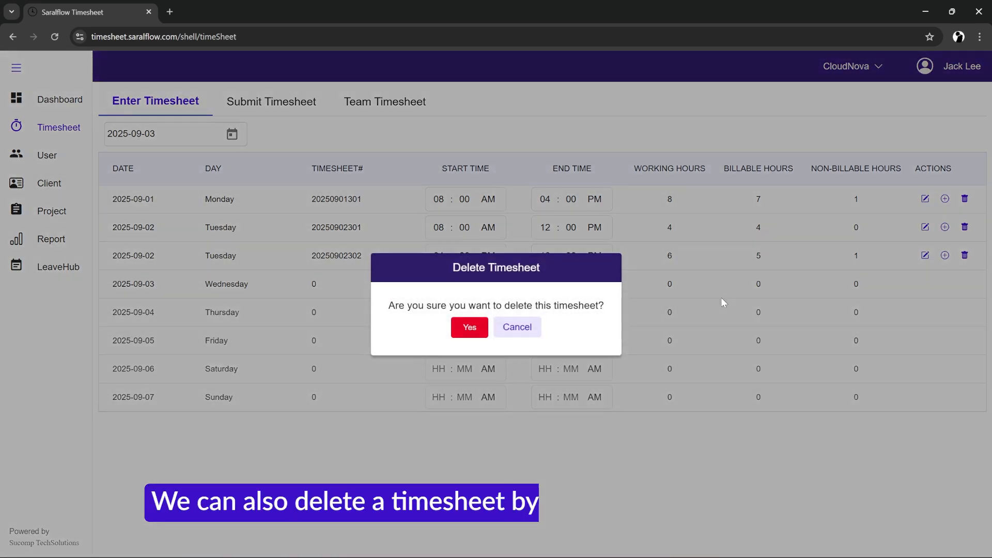
{"action": "left_click", "coordinate": [466, 326]}
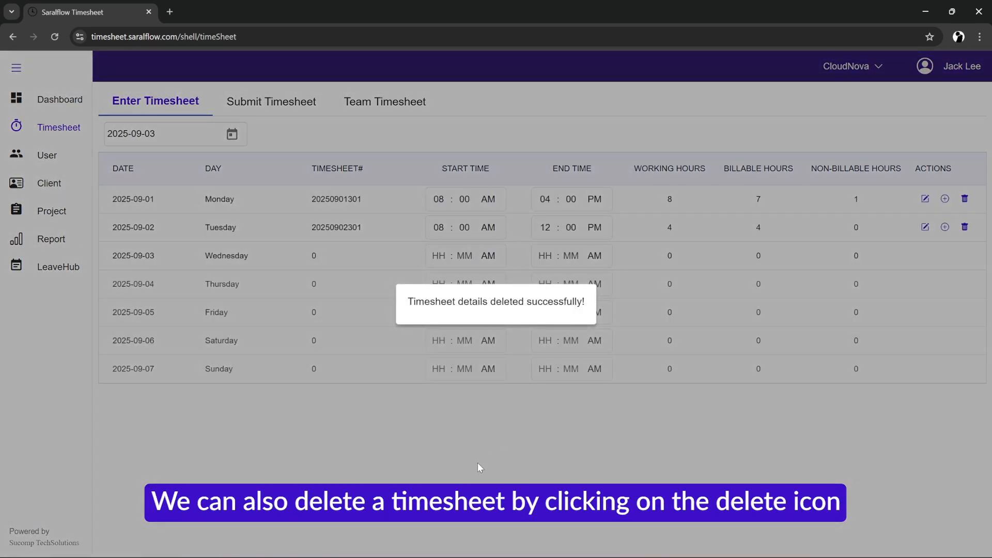